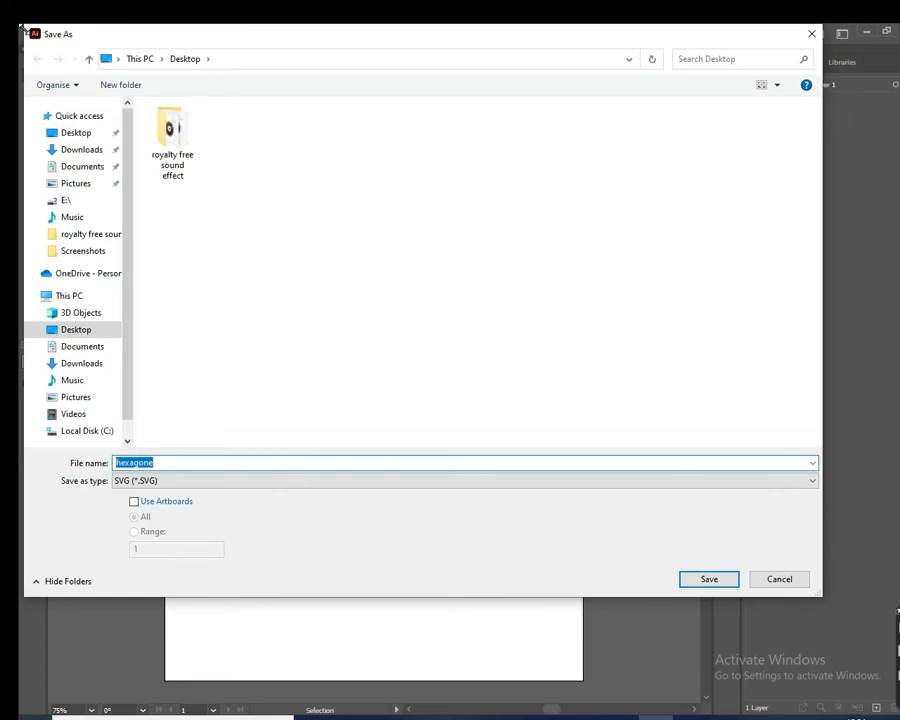
# - Name the file colored and set its save format to Adobe PDF (*.PDF), keeping the Desktop as destination
pyautogui.write('co')
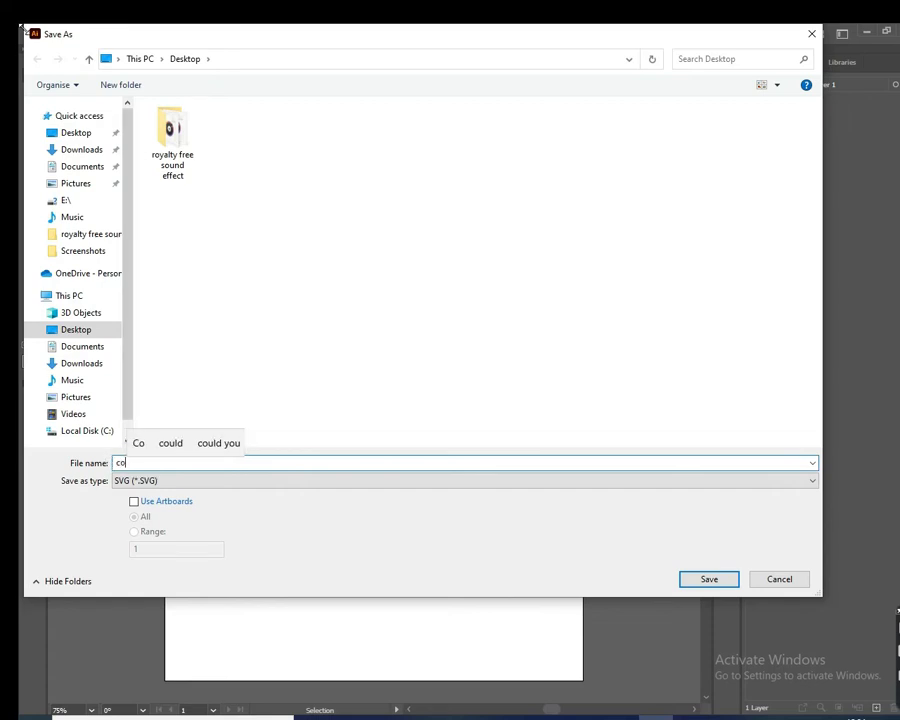
pyautogui.write('lored')
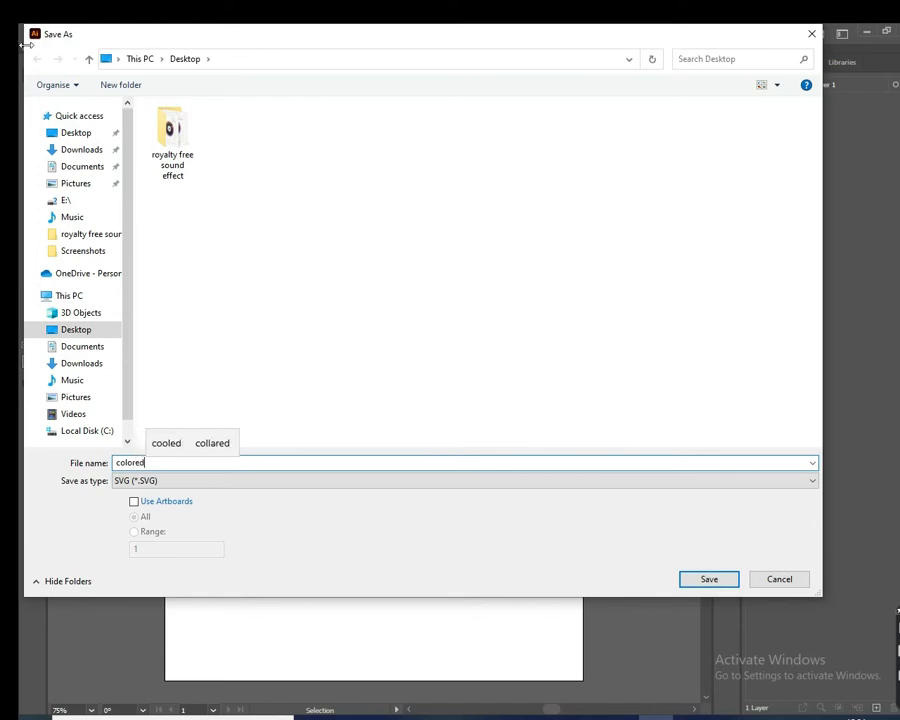
pyautogui.click(157, 481)
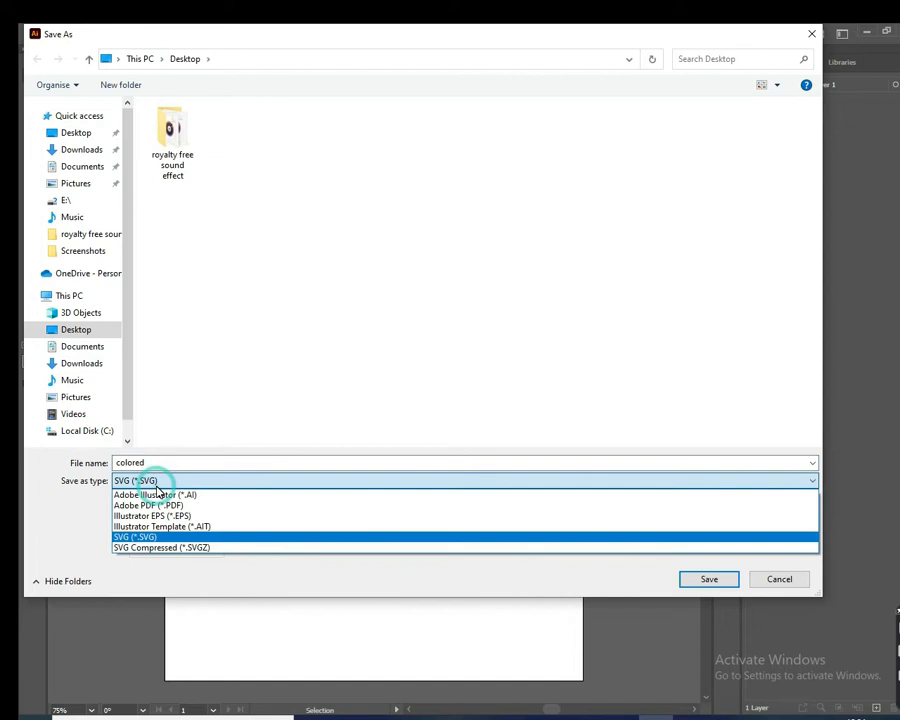
pyautogui.click(212, 506)
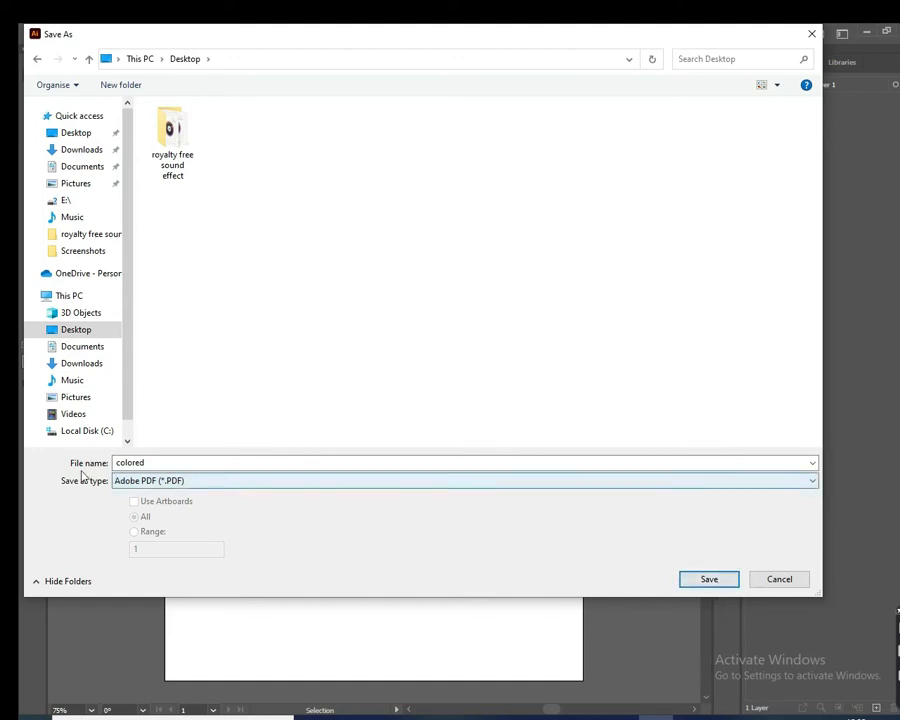
pyautogui.click(164, 482)
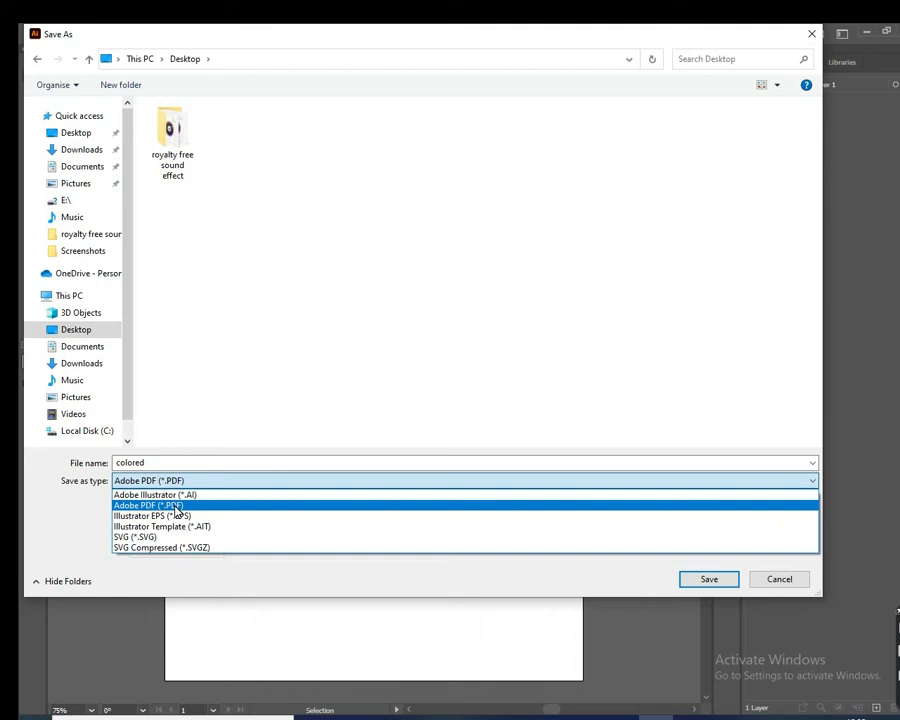
pyautogui.click(176, 507)
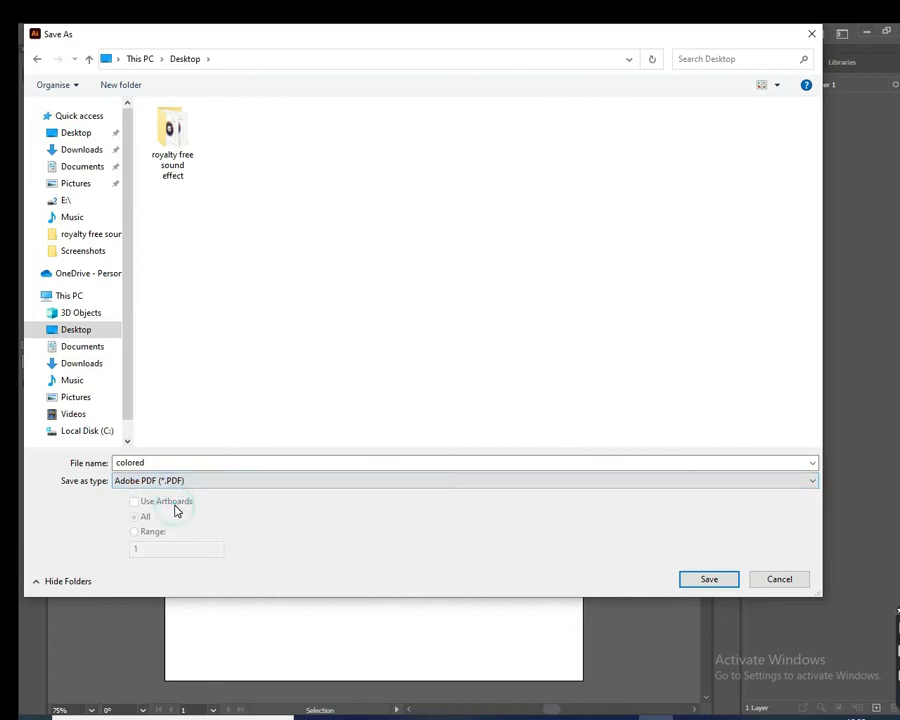
# - Save the PDF with the Illustrator Default preset and Acrobat 7 (PDF 1.6) compatibility
pyautogui.click(721, 580)
pyautogui.click(709, 581)
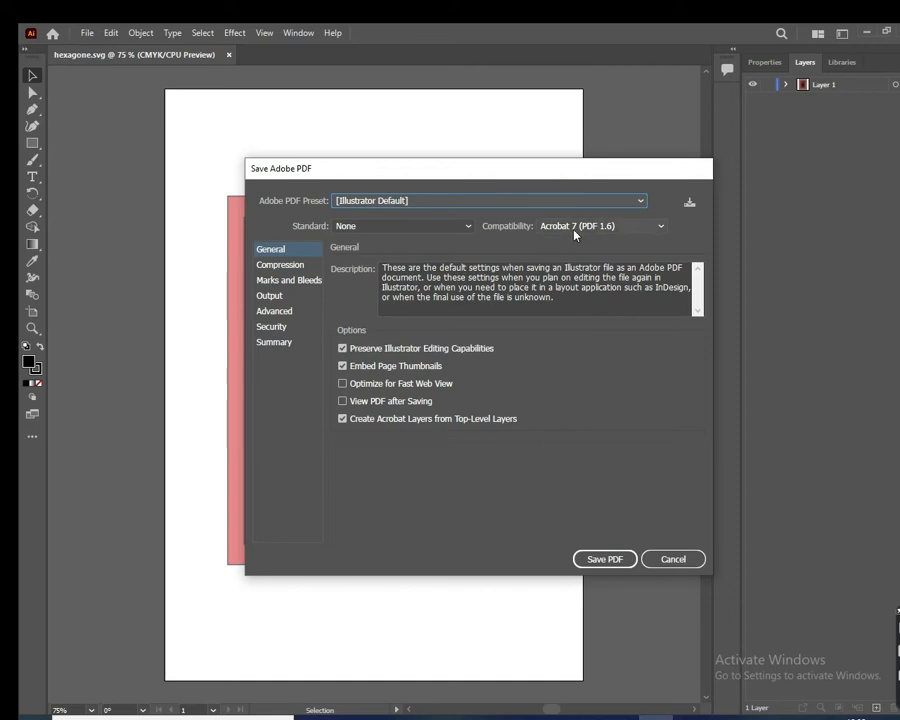
pyautogui.click(661, 226)
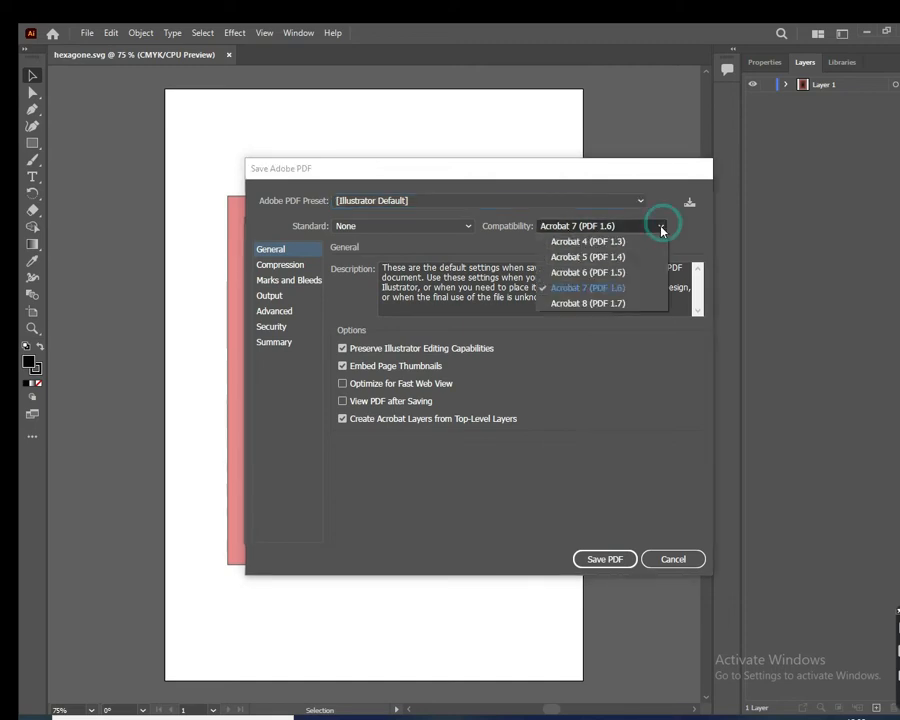
pyautogui.click(621, 288)
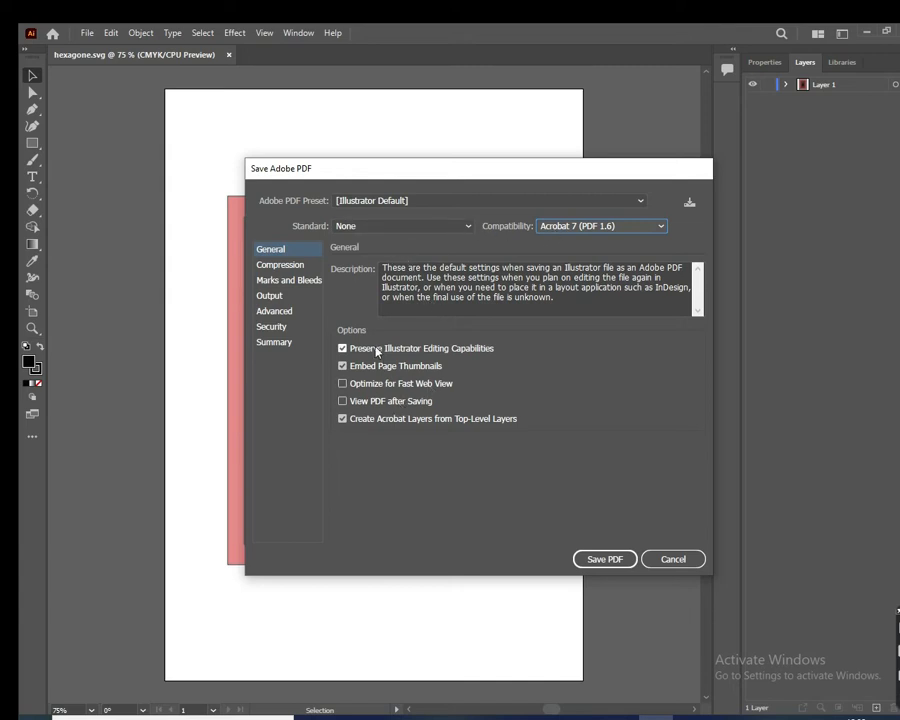
pyautogui.click(605, 559)
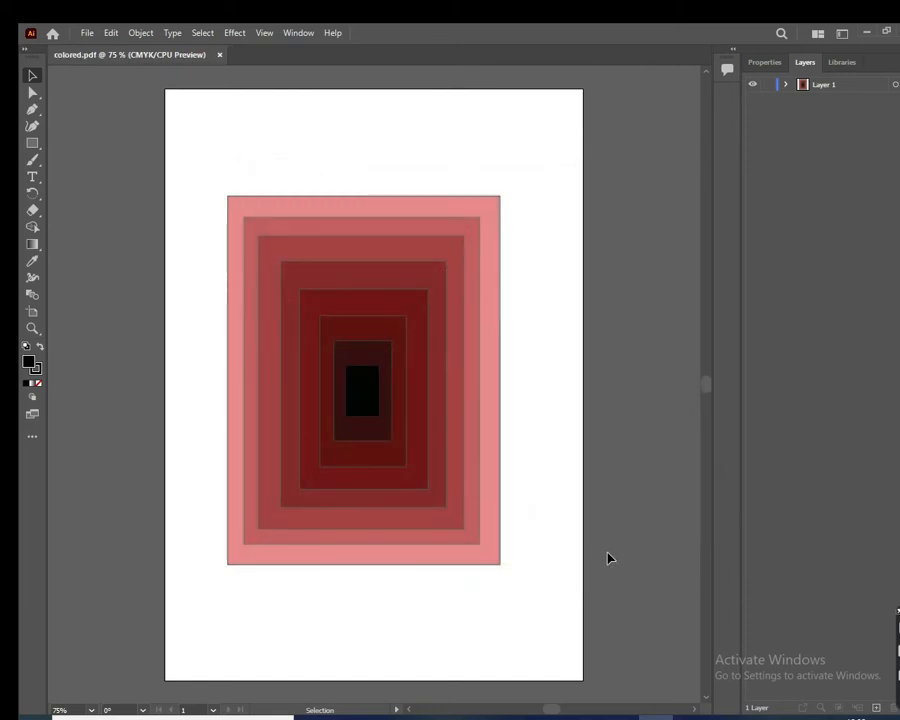
# - Switch to the desktop, move the overlapping browser windows aside and open the saved colored PDF to view it
pyautogui.click(868, 33)
pyautogui.click(840, 35)
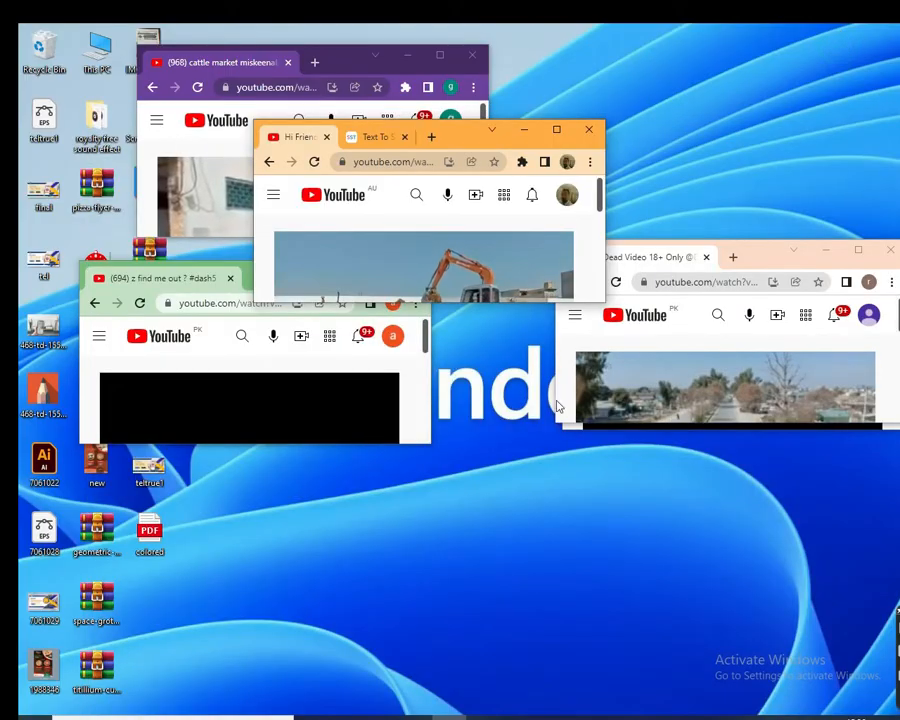
pyautogui.moveTo(249, 282); pyautogui.dragTo(358, 426)
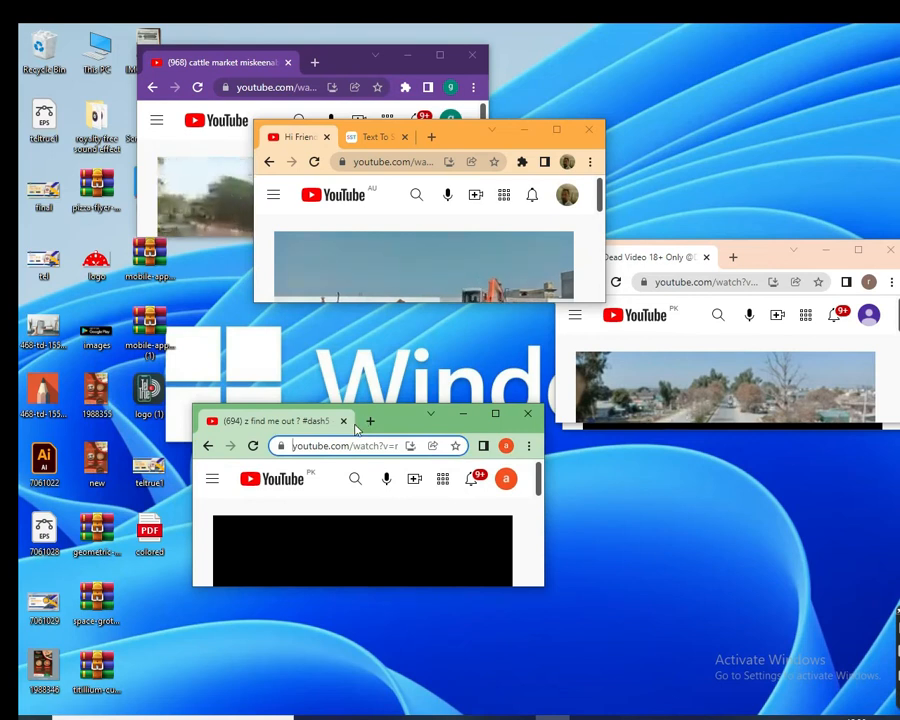
pyautogui.click(153, 535)
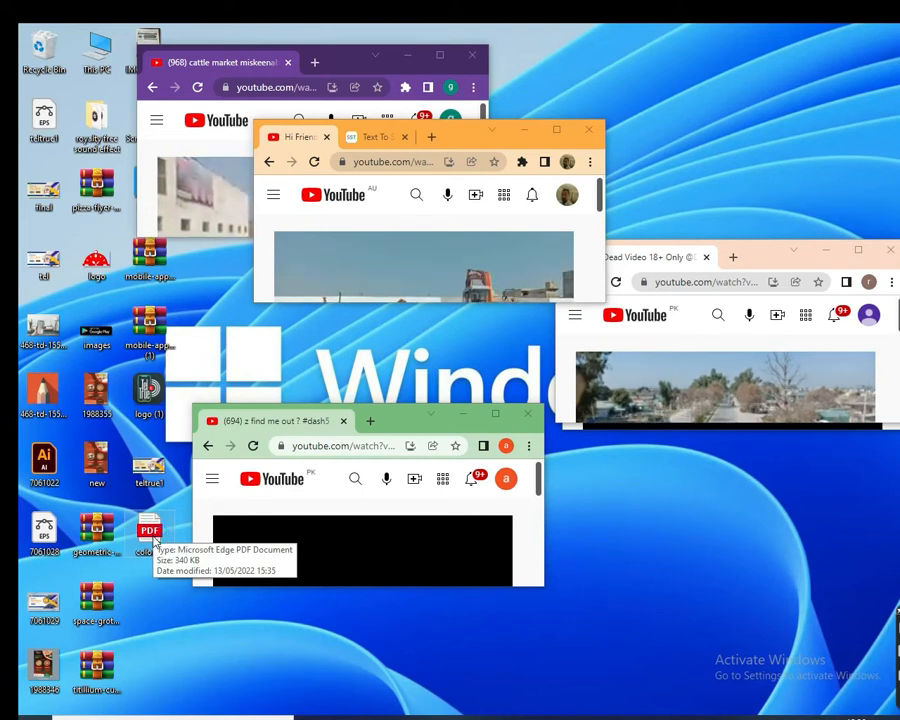
pyautogui.moveTo(472, 131); pyautogui.dragTo(342, 249)
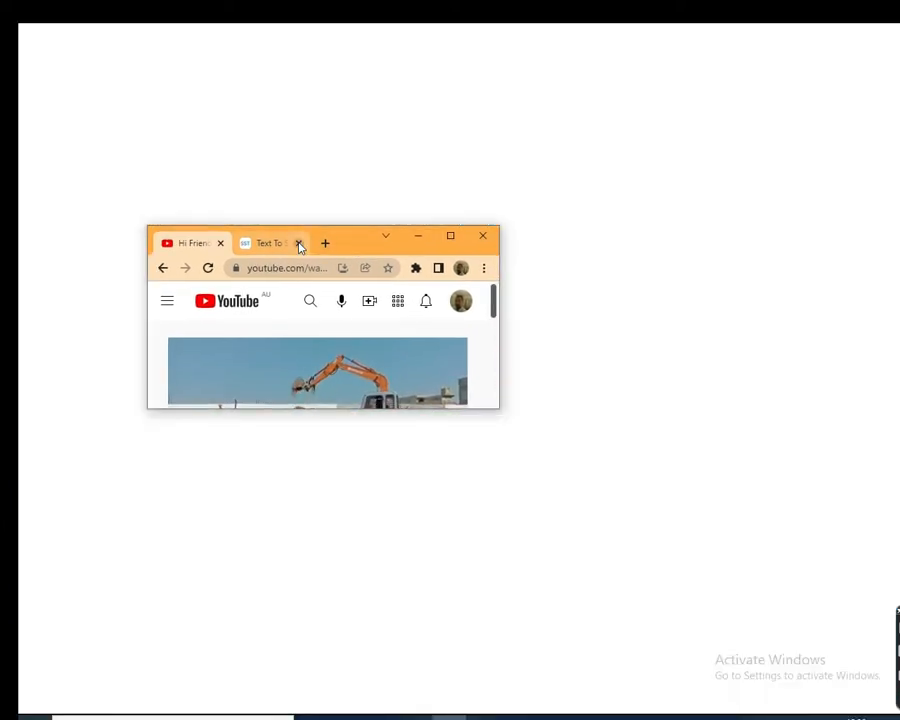
pyautogui.click(298, 243)
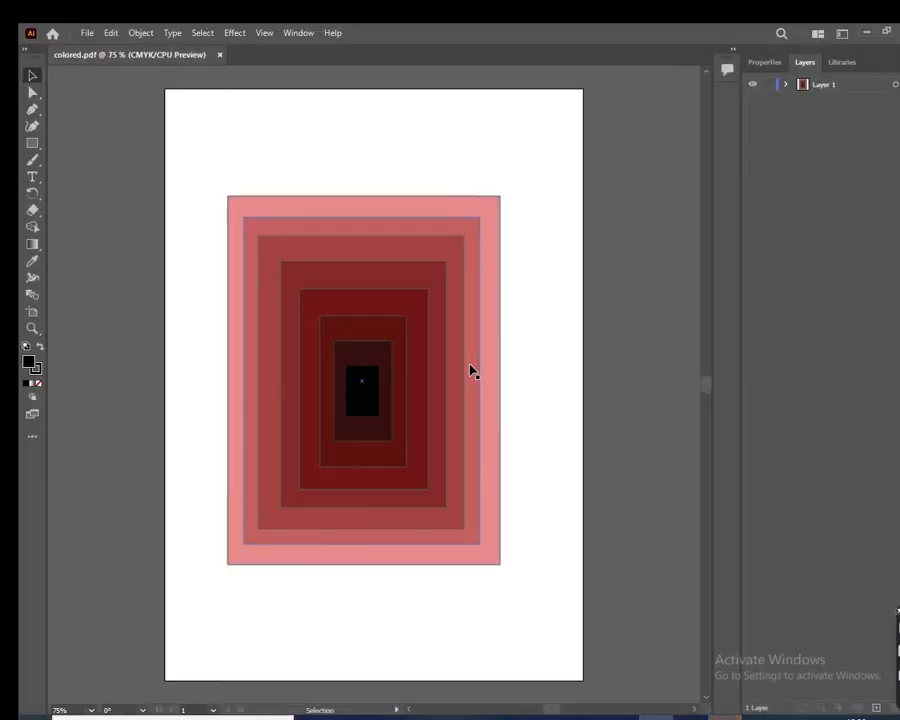
# - Save the artwork to the Desktop under the name colored in Illustrator EPS (*.EPS) format
pyautogui.click(87, 34)
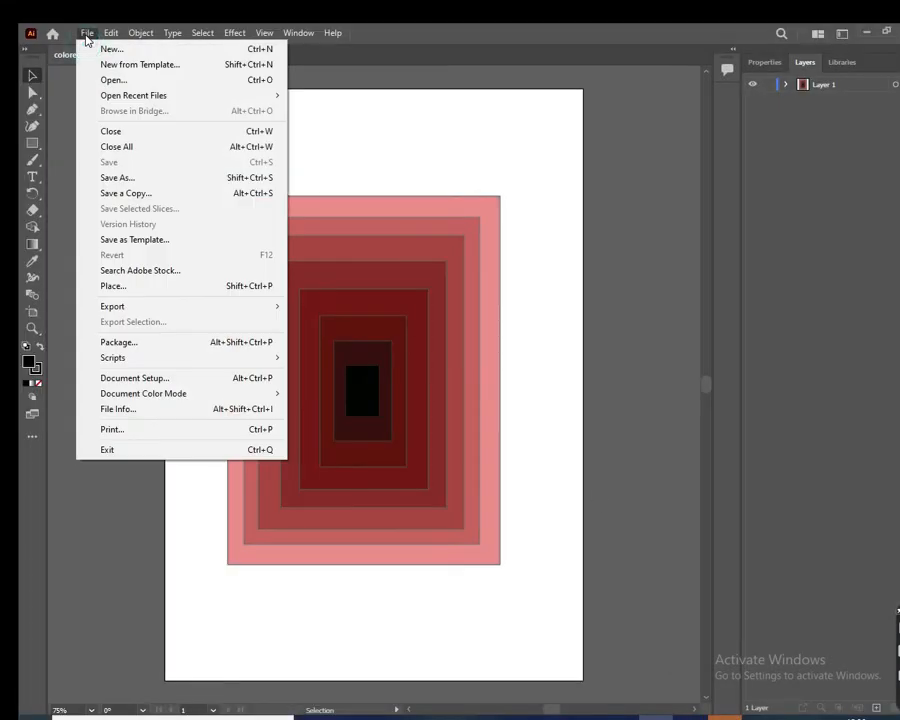
pyautogui.click(122, 177)
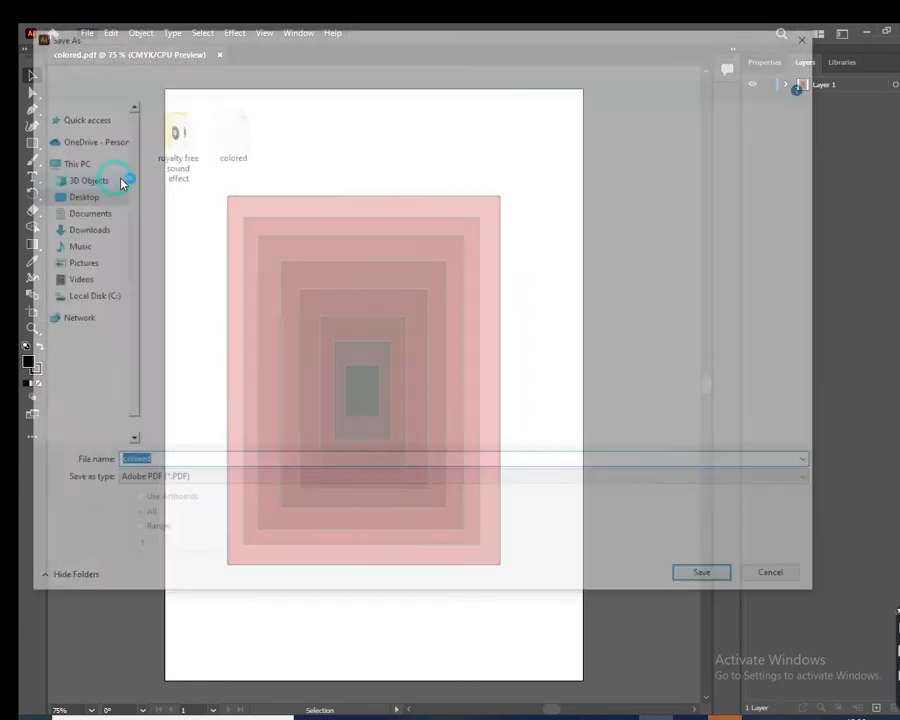
pyautogui.click(200, 481)
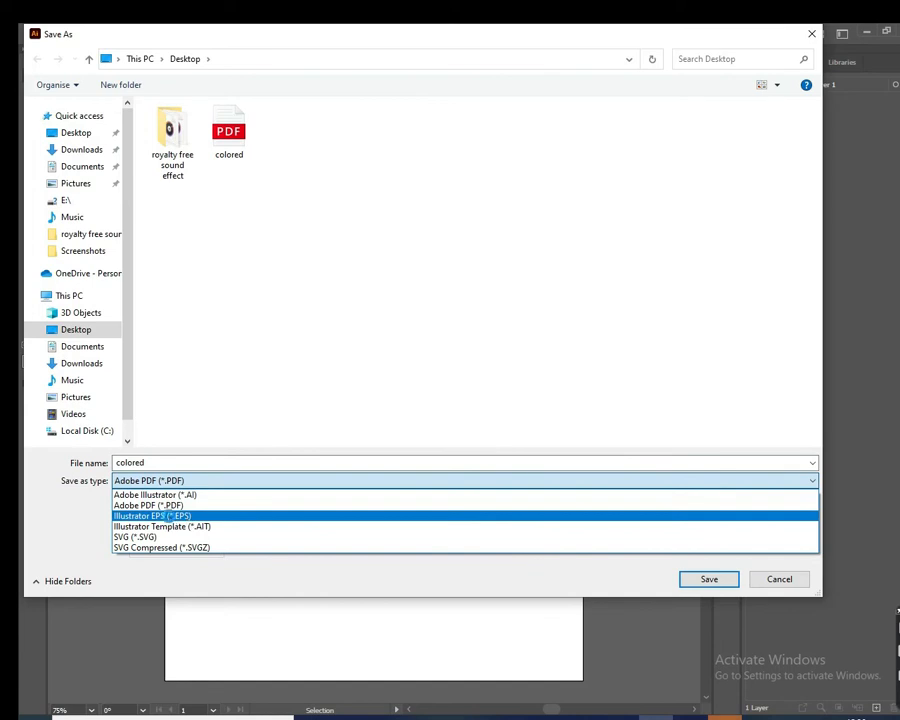
pyautogui.click(160, 515)
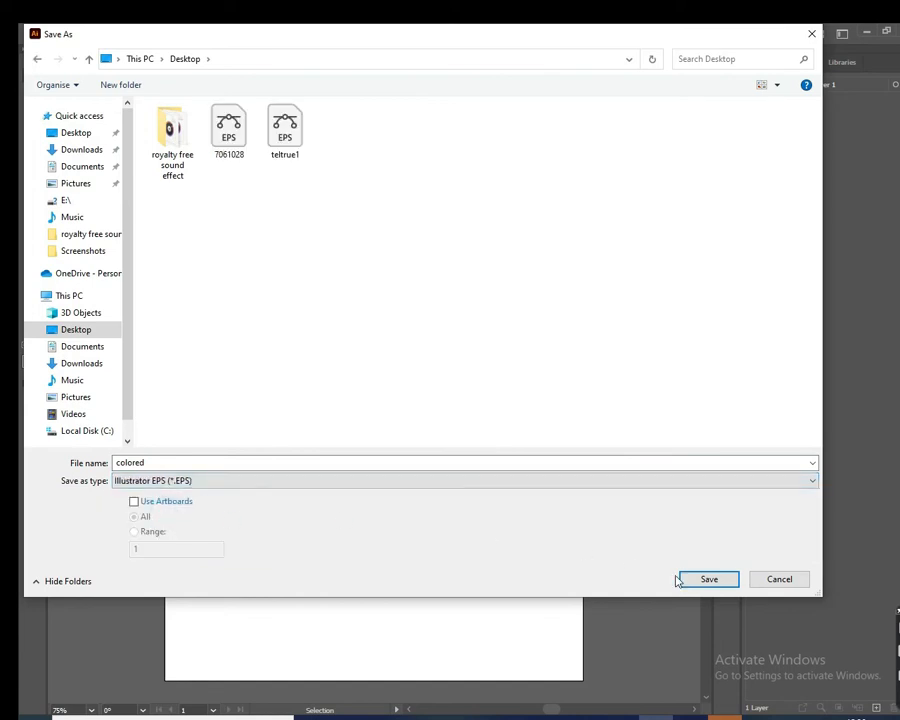
pyautogui.click(711, 582)
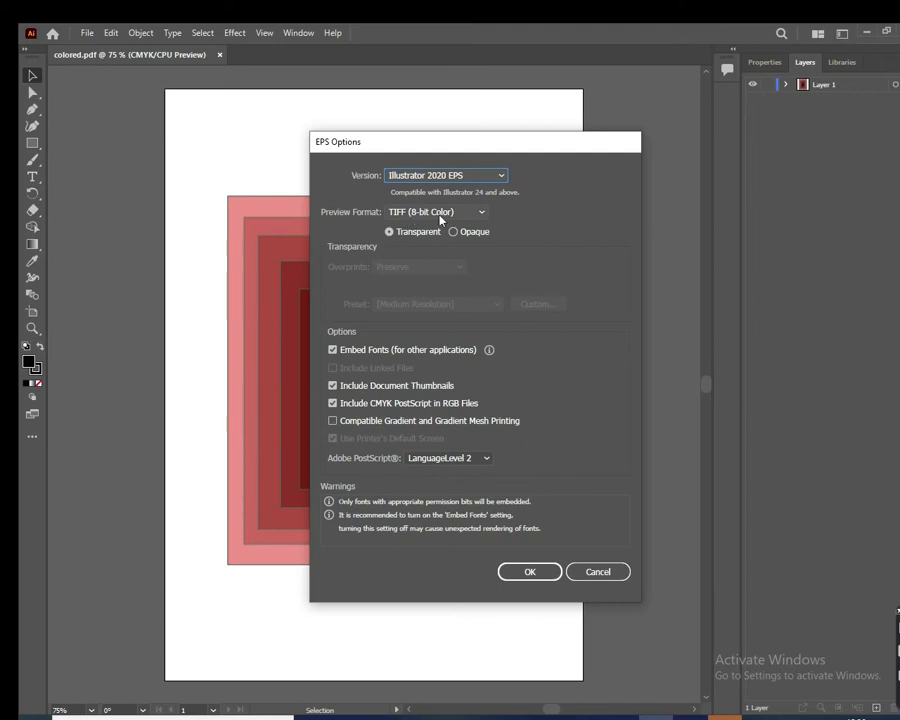
# - Keep the TIFF (8-bit Color) preview format and accept the EPS options for Illustrator 2020 EPS
pyautogui.click(477, 213)
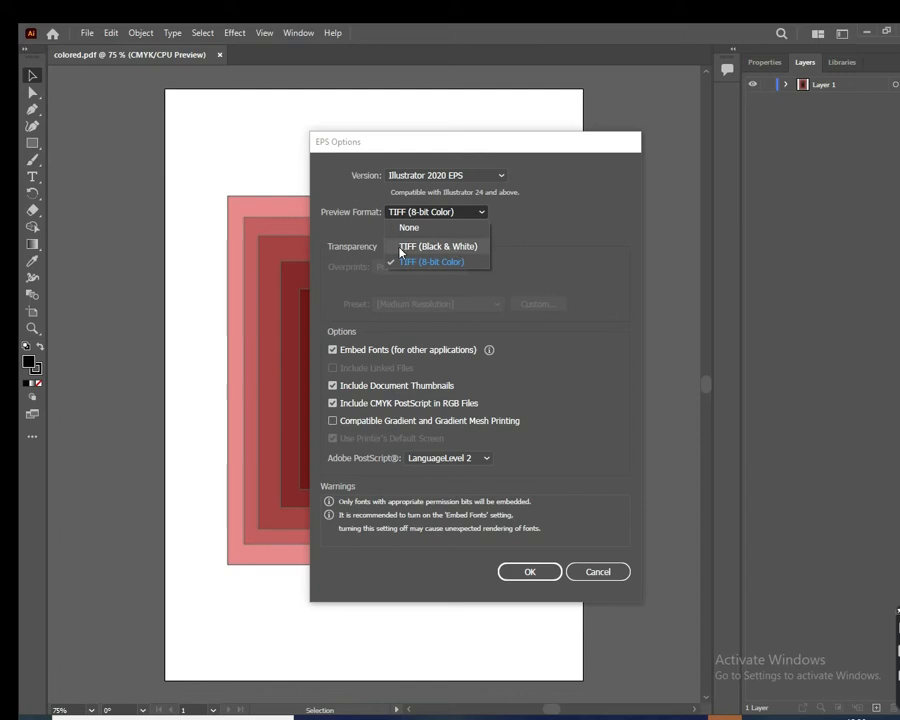
pyautogui.click(455, 211)
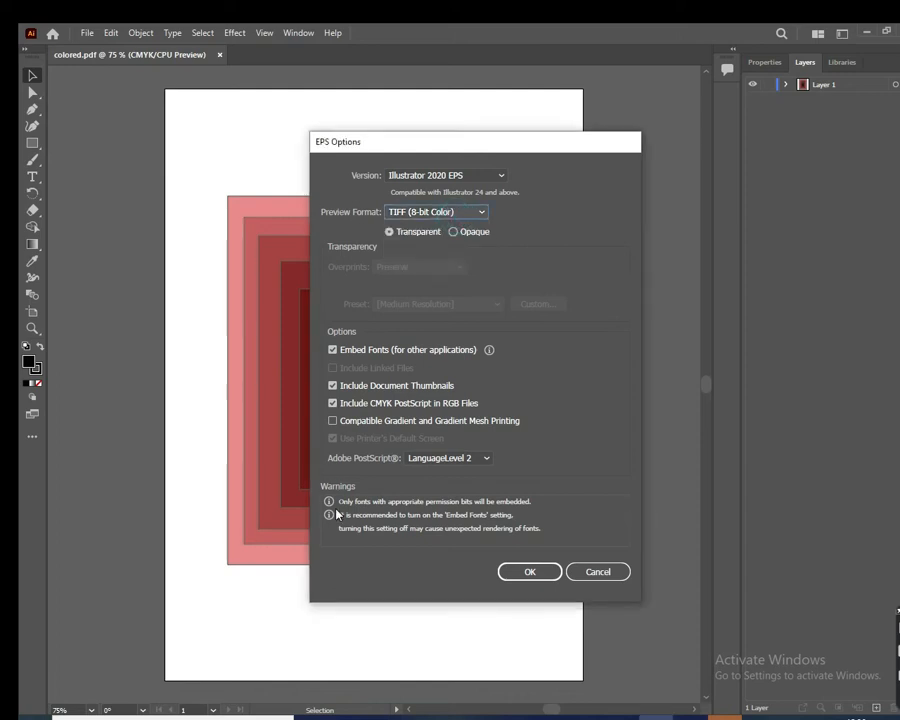
pyautogui.click(553, 577)
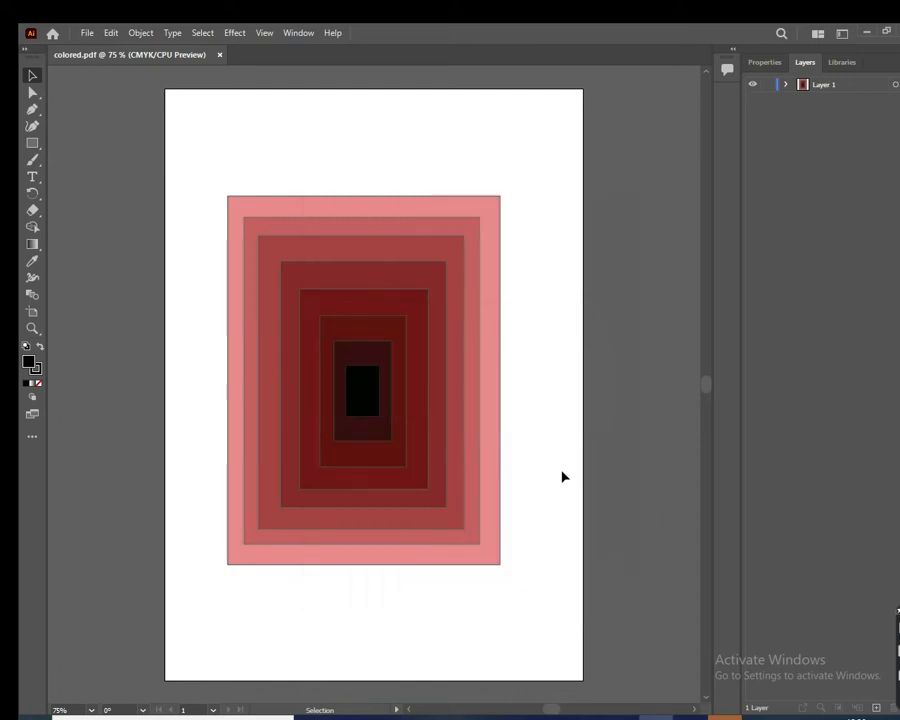
# - Return to the desktop, close the colored.pdf viewer and move the overlapping browser window aside to check the saved EPS file
pyautogui.click(866, 33)
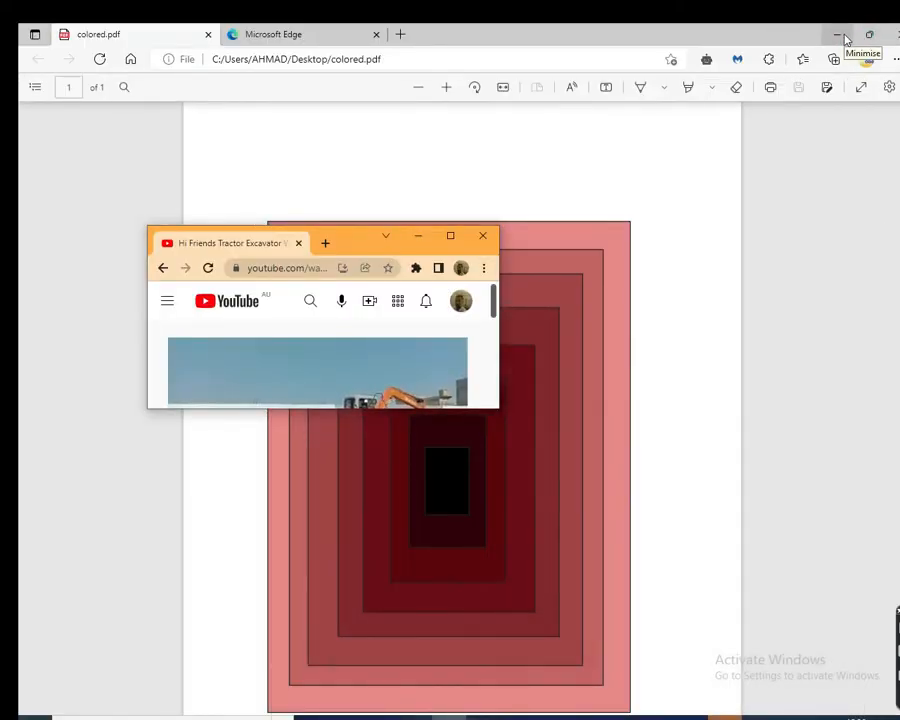
pyautogui.click(208, 34)
pyautogui.click(208, 34)
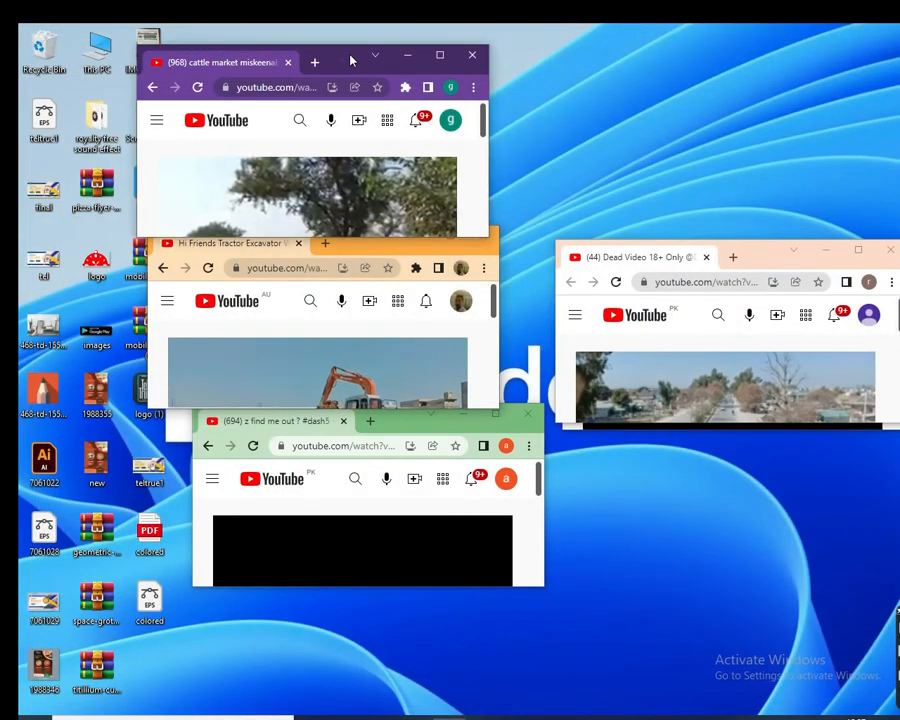
pyautogui.moveTo(344, 63); pyautogui.dragTo(402, 50)
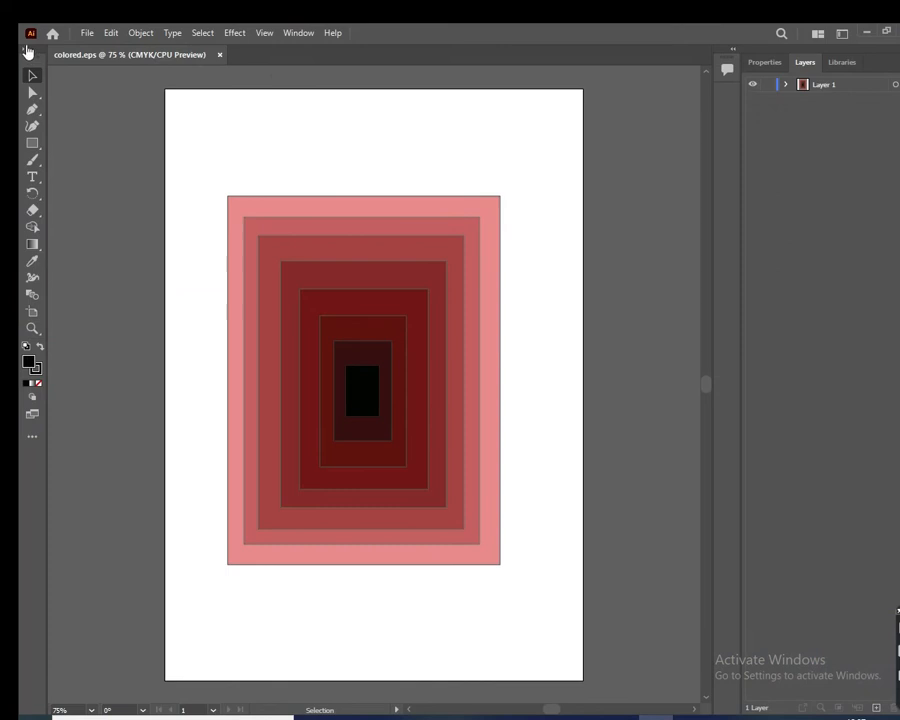
# - Save the artwork to the Desktop as colored in SVG (*.SVG) format, using the SVG 1.1 profile with embedded images
pyautogui.click(86, 36)
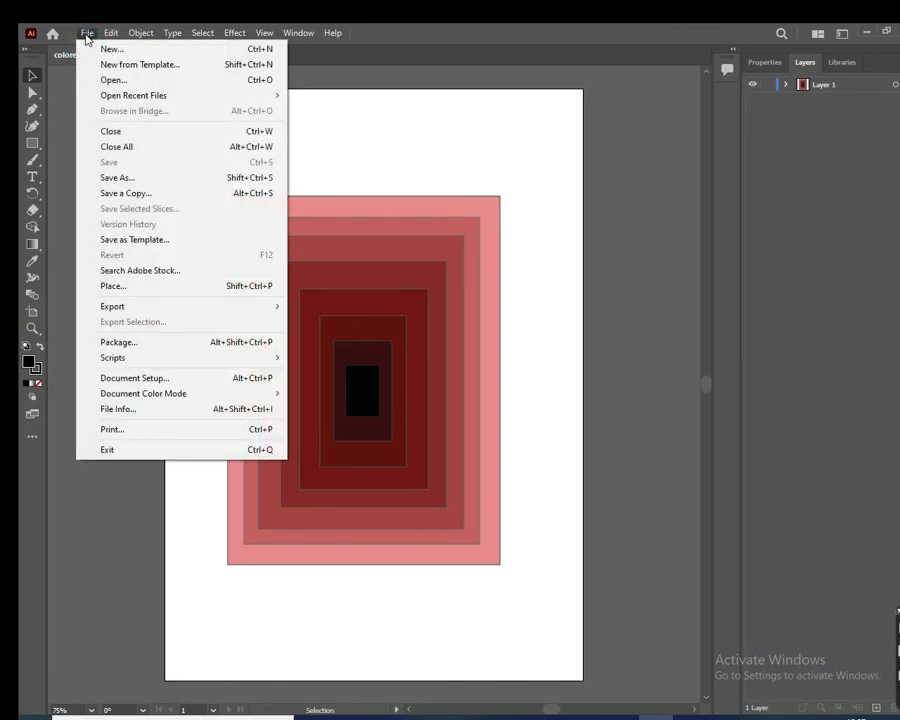
pyautogui.click(130, 180)
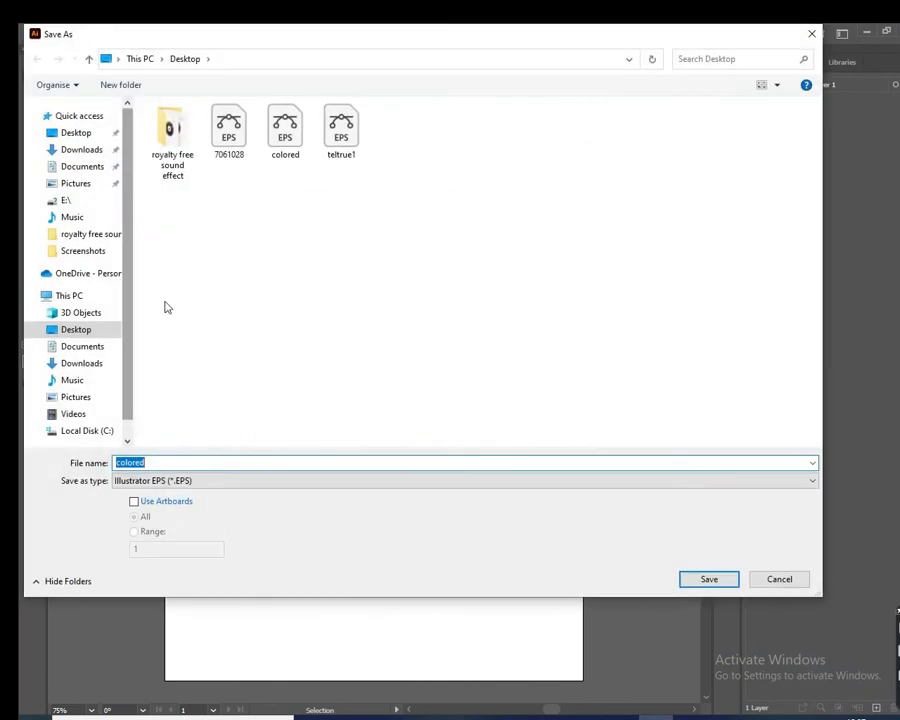
pyautogui.click(183, 482)
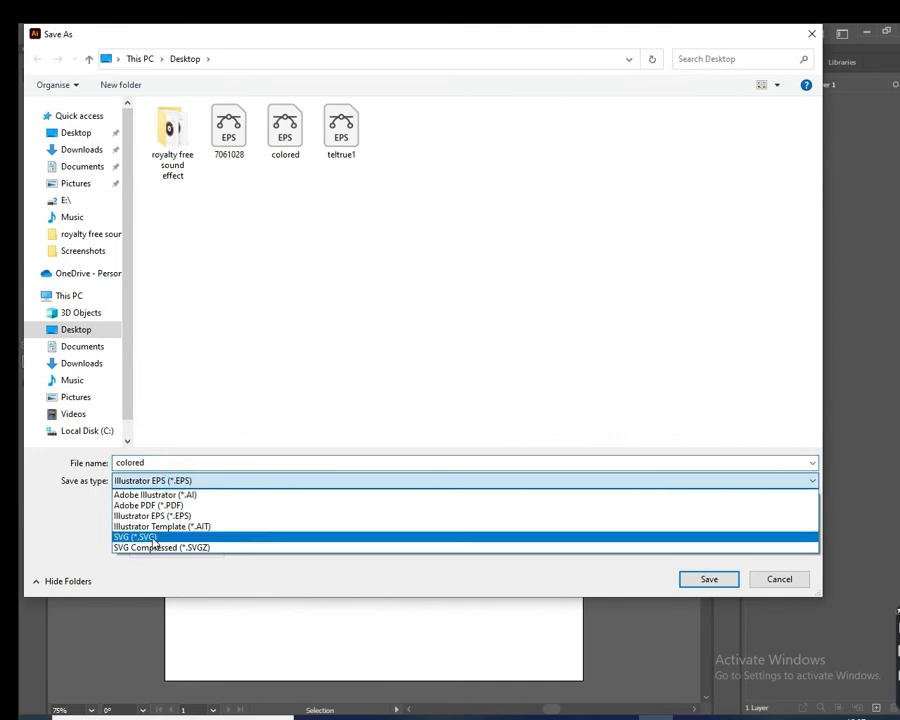
pyautogui.click(156, 538)
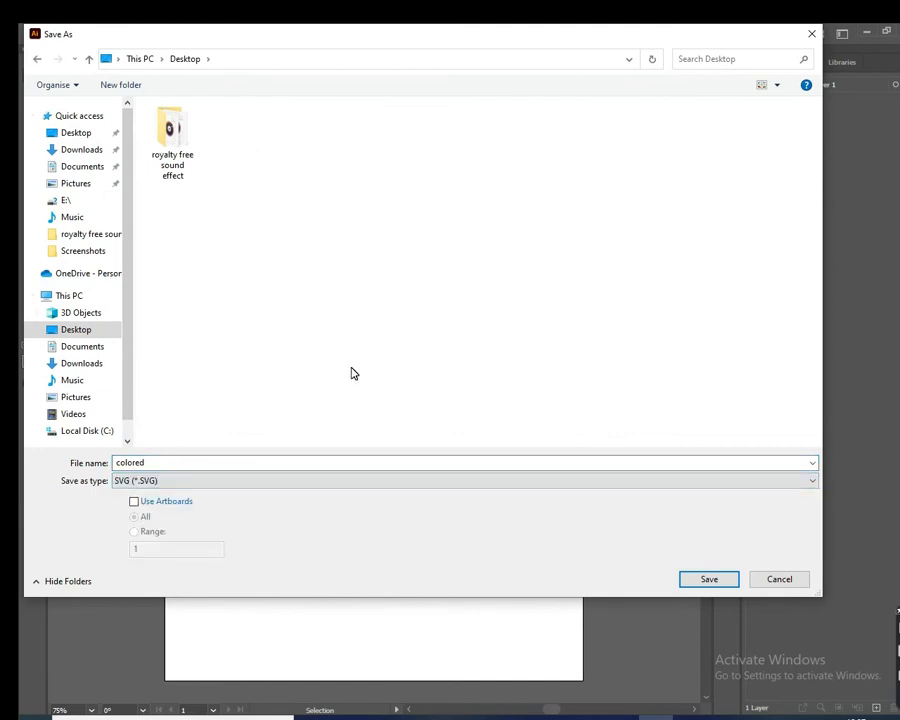
pyautogui.click(161, 483)
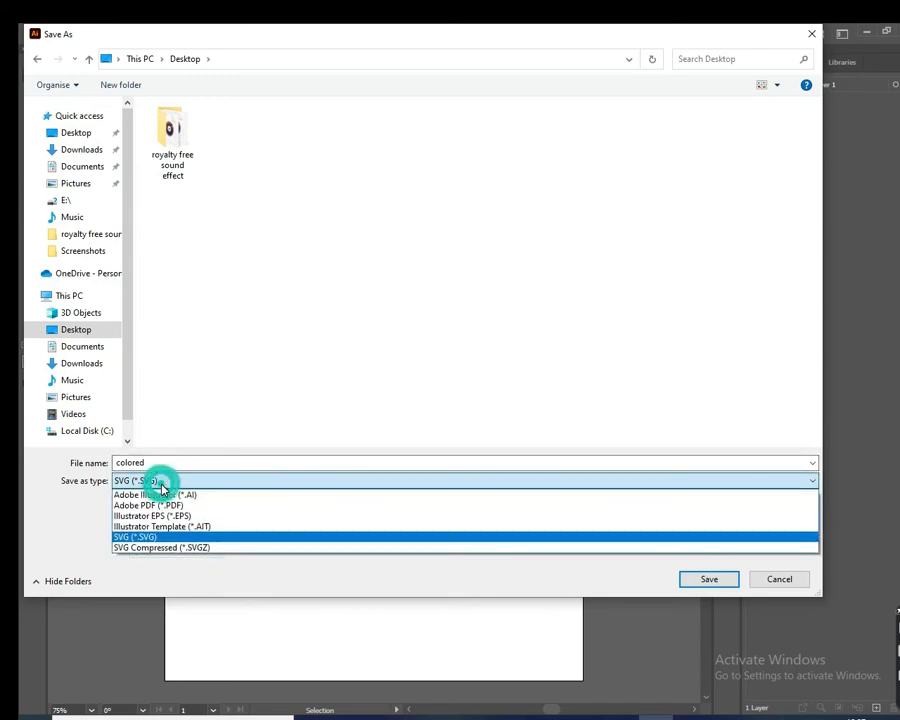
pyautogui.click(170, 543)
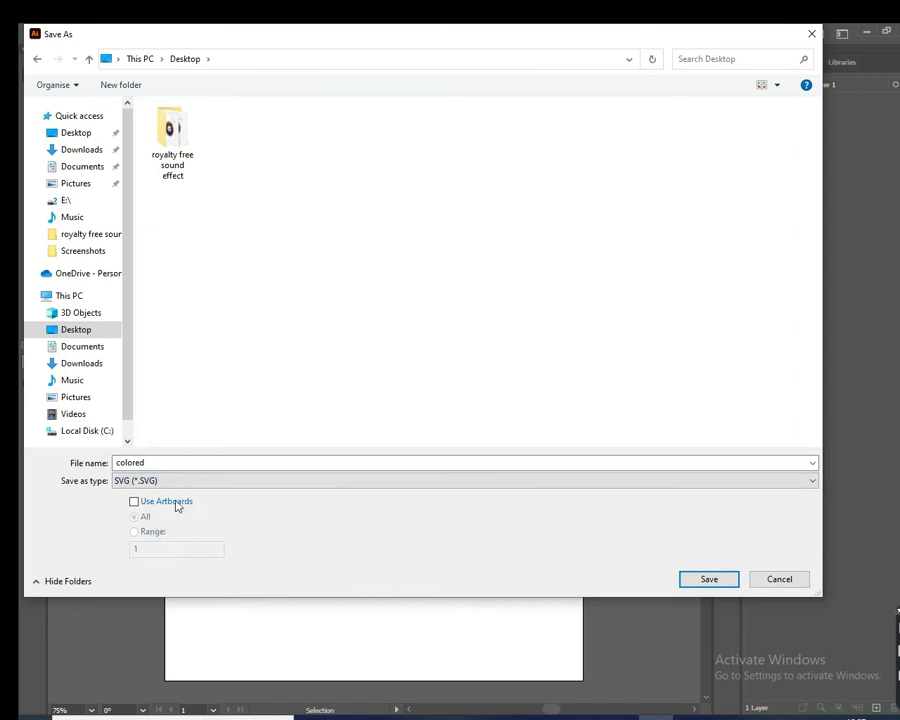
pyautogui.click(709, 581)
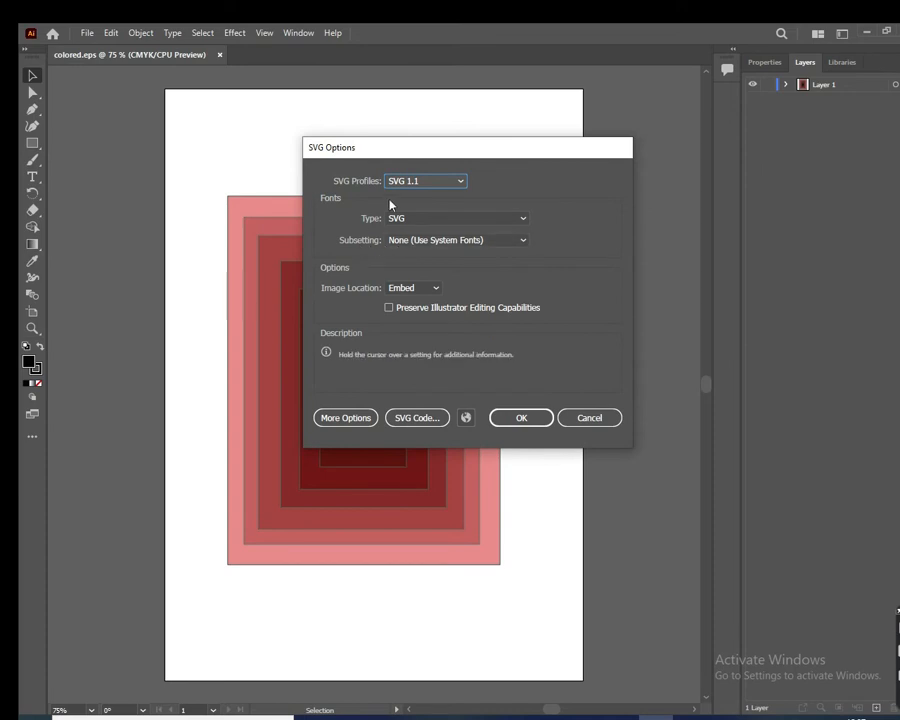
pyautogui.click(522, 418)
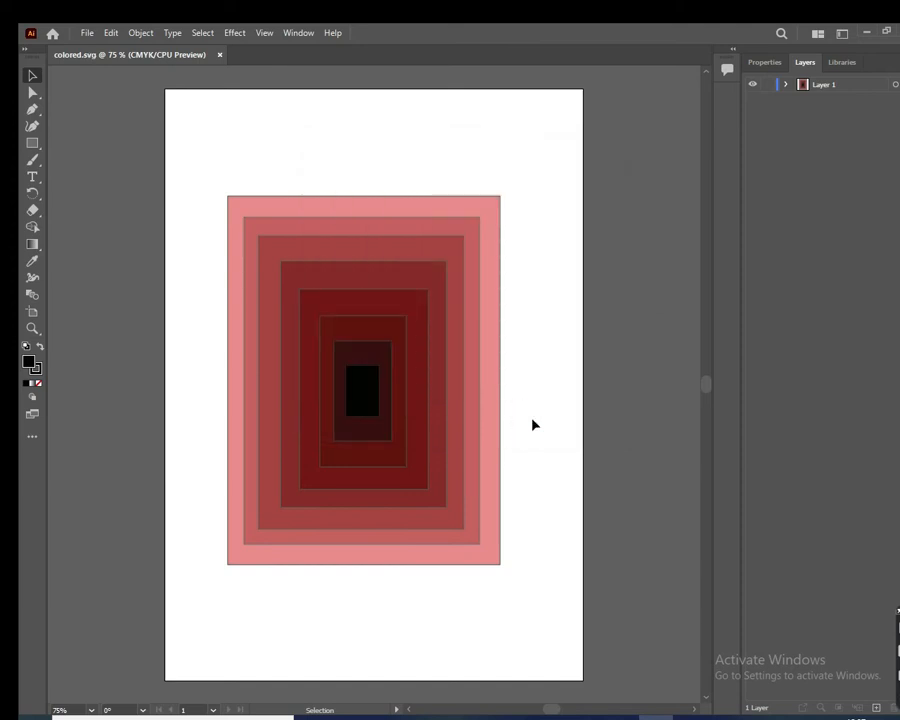
# - Minimize Illustrator, open the colored SVG file from the desktop in Google Chrome, view it full size and close its tab again
pyautogui.click(866, 32)
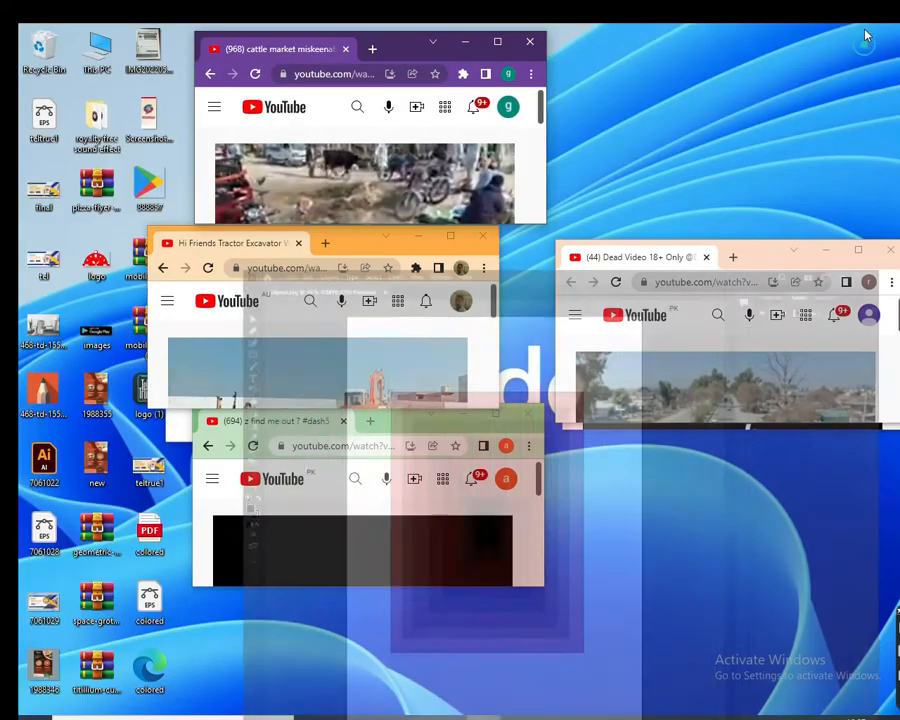
pyautogui.doubleClick(148, 676)
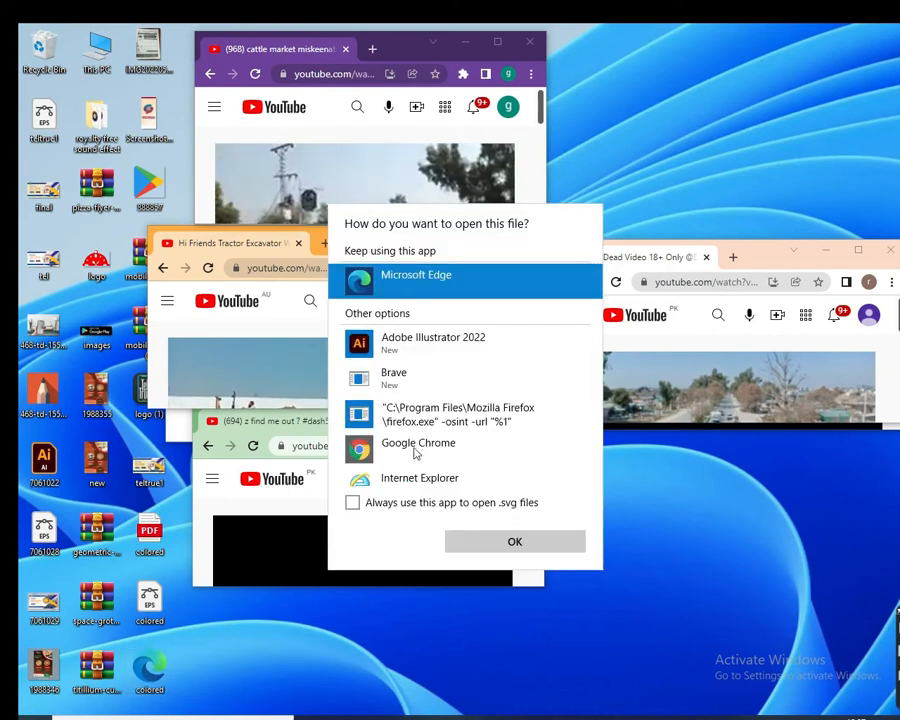
pyautogui.scroll(-3, 418, 447)
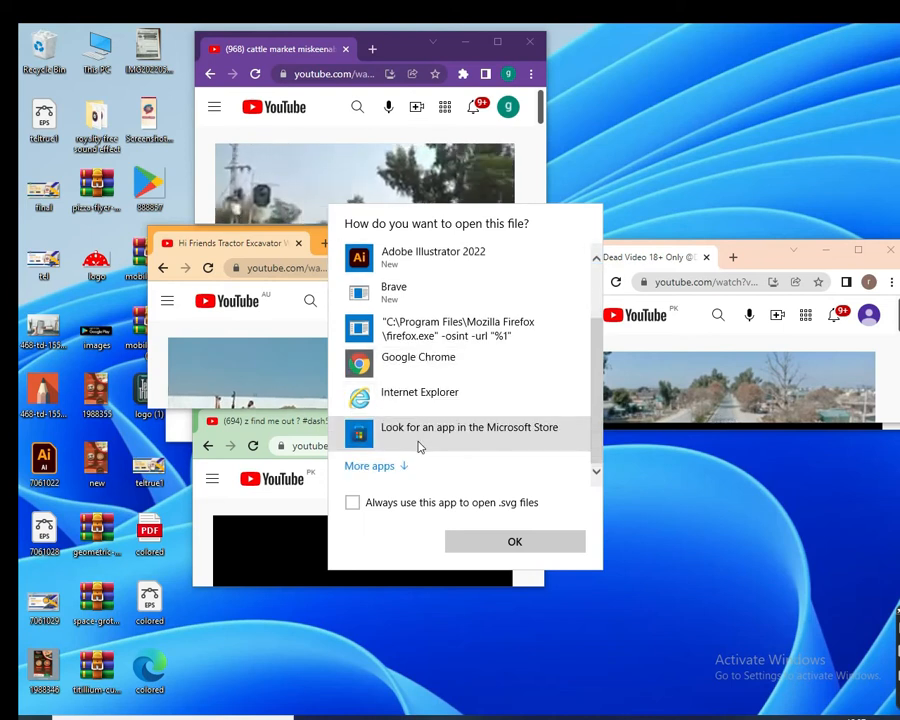
pyautogui.scroll(3, 418, 443)
pyautogui.click(420, 446)
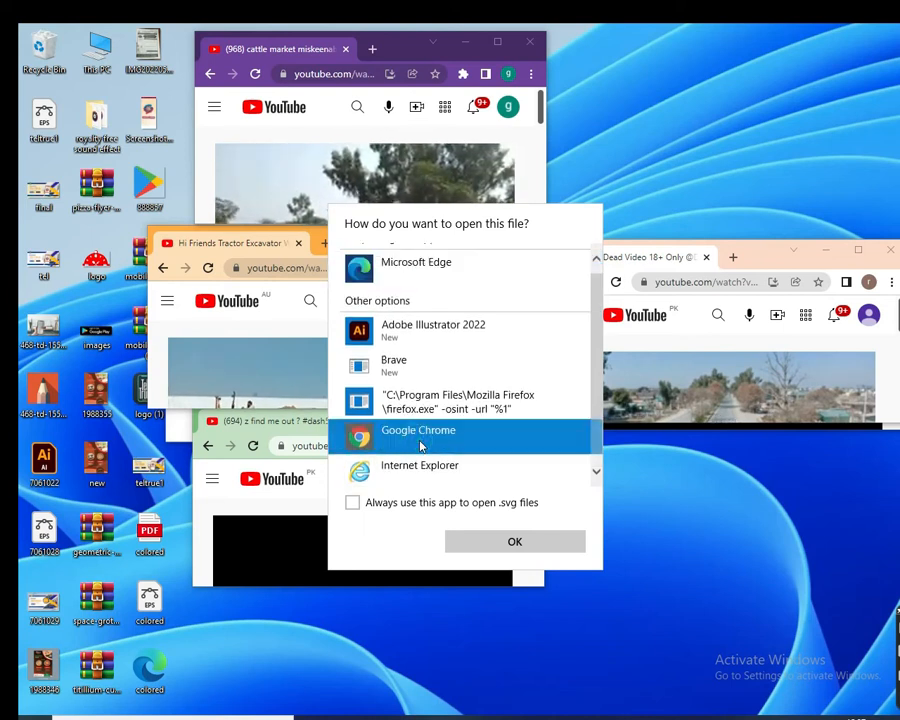
pyautogui.click(514, 542)
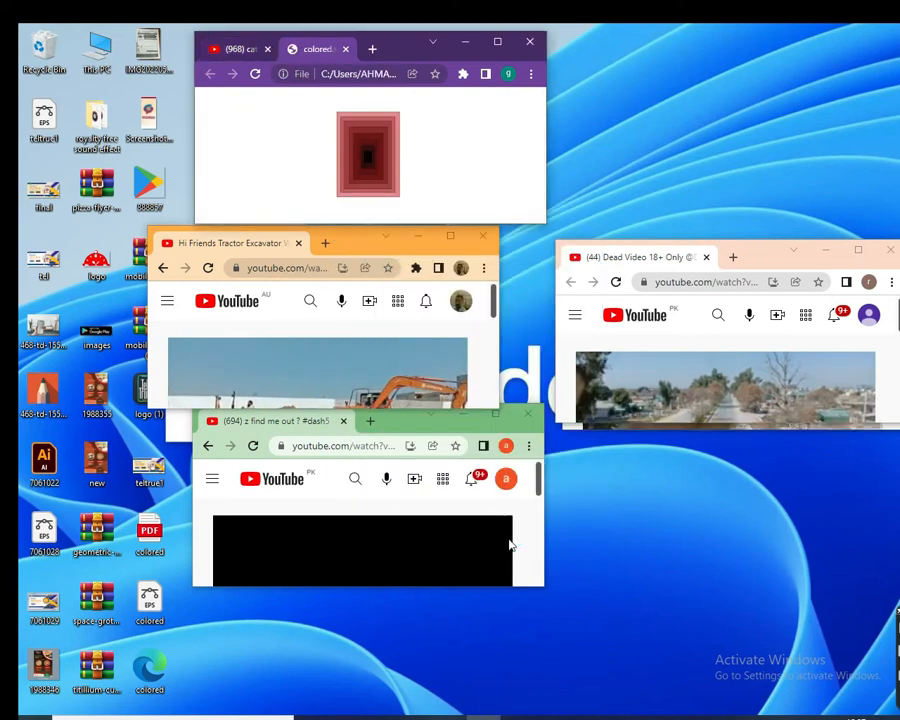
pyautogui.click(498, 43)
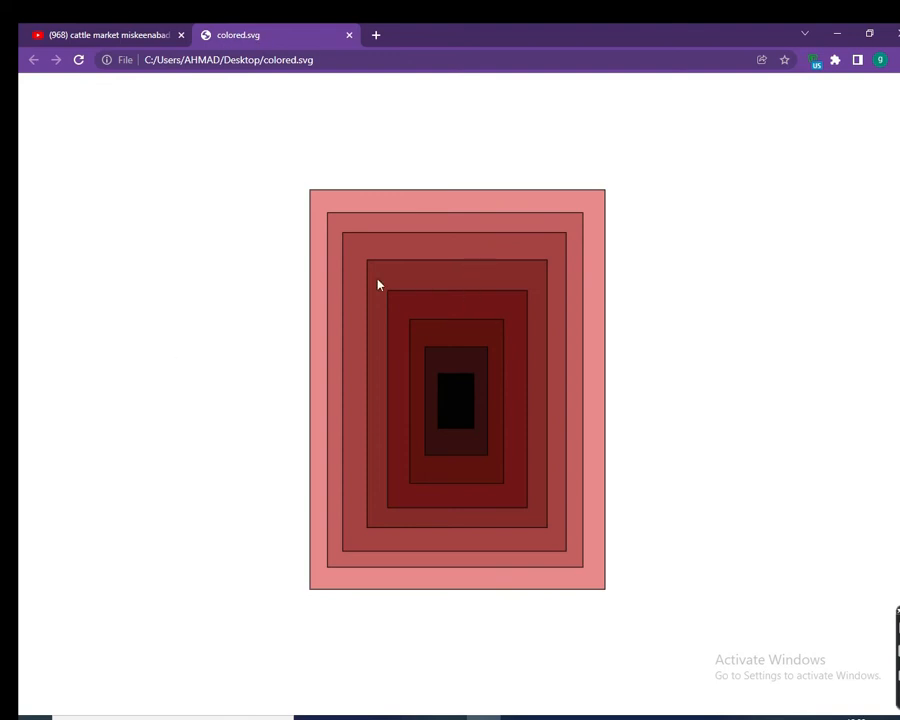
pyautogui.click(349, 35)
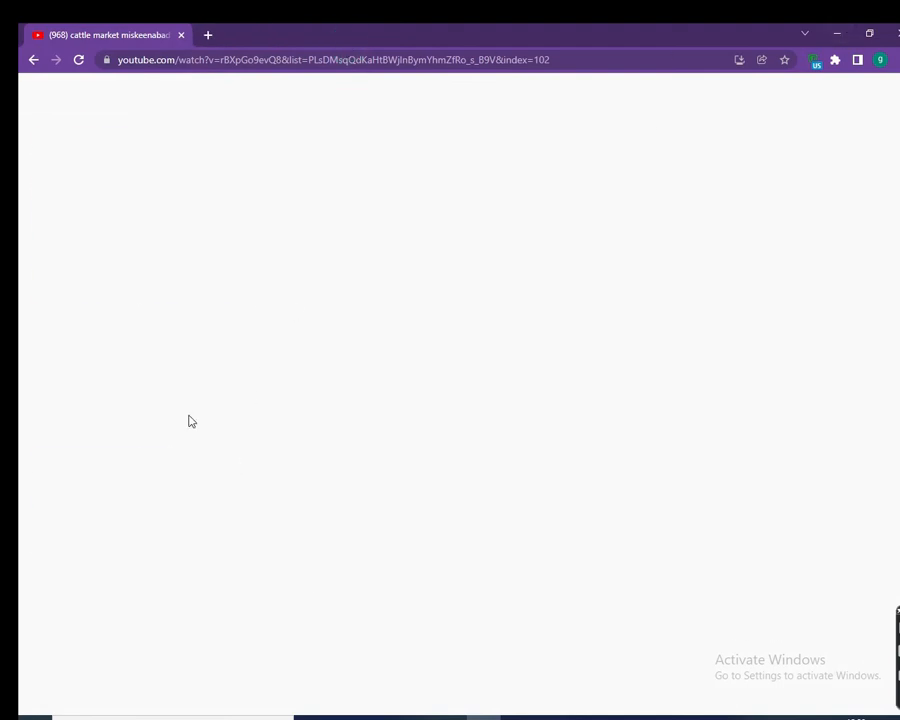
pyautogui.click(869, 33)
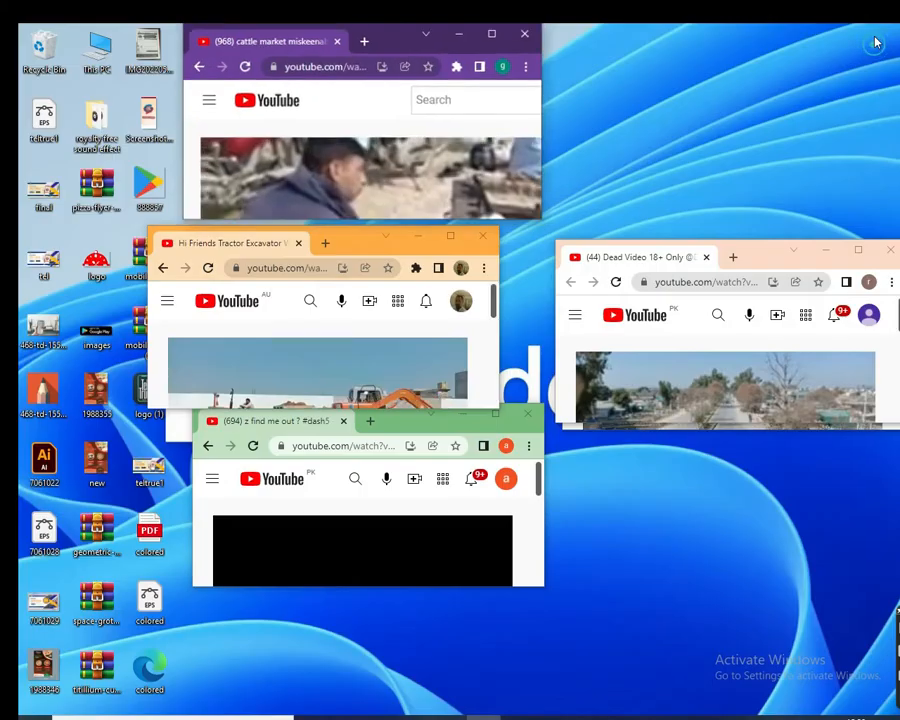
# - Move the orange browser window away, shorten the purple one, and open the colored SVG file with Microsoft Edge to check it before closing it
pyautogui.moveTo(346, 245); pyautogui.dragTo(714, 712)
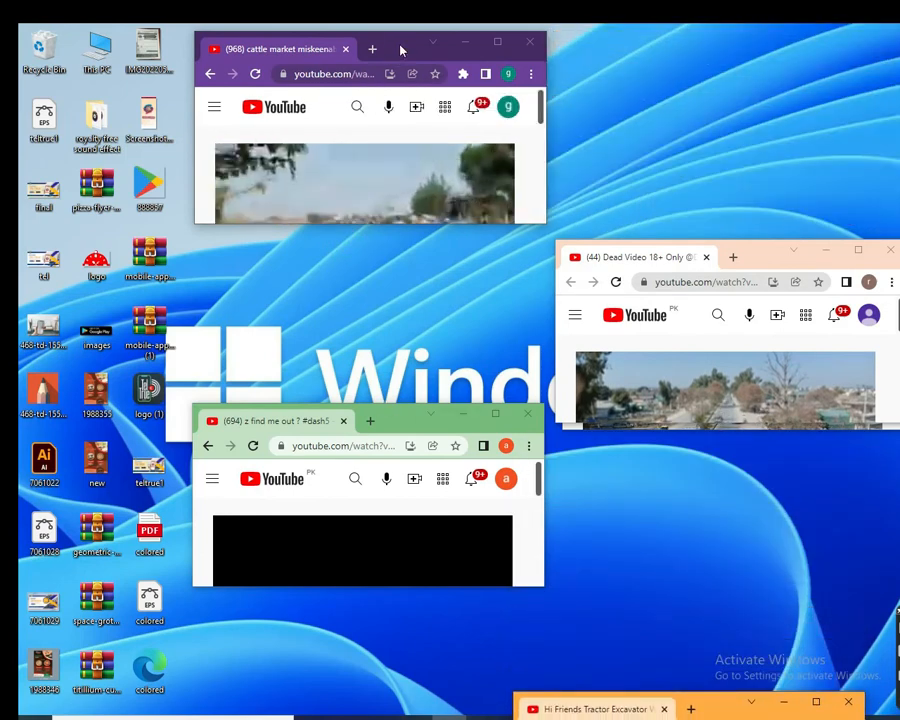
pyautogui.moveTo(382, 222); pyautogui.dragTo(382, 150)
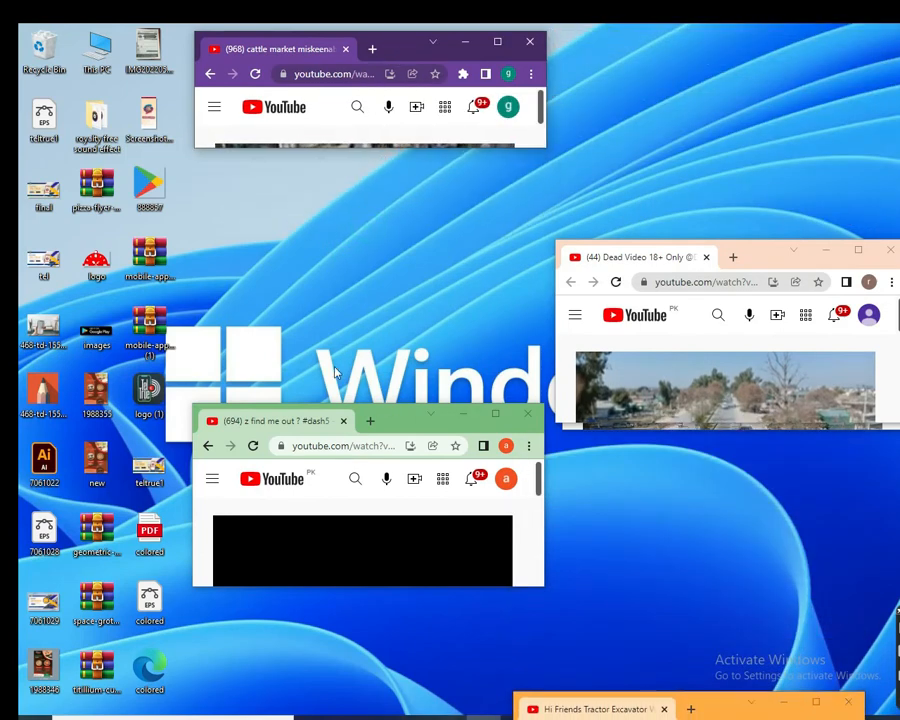
pyautogui.click(150, 678)
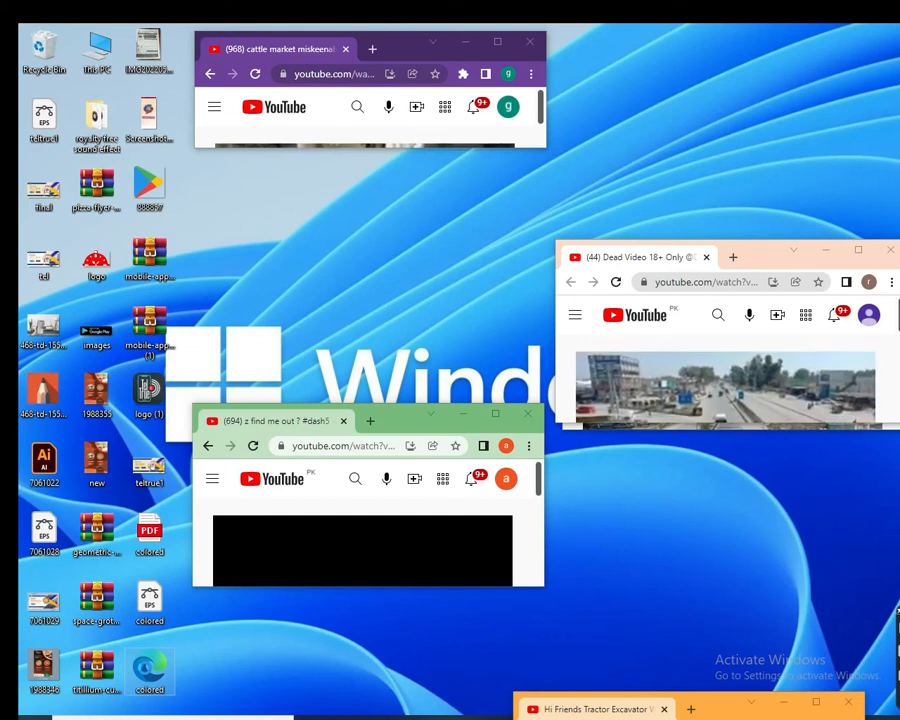
pyautogui.rightClick(149, 668)
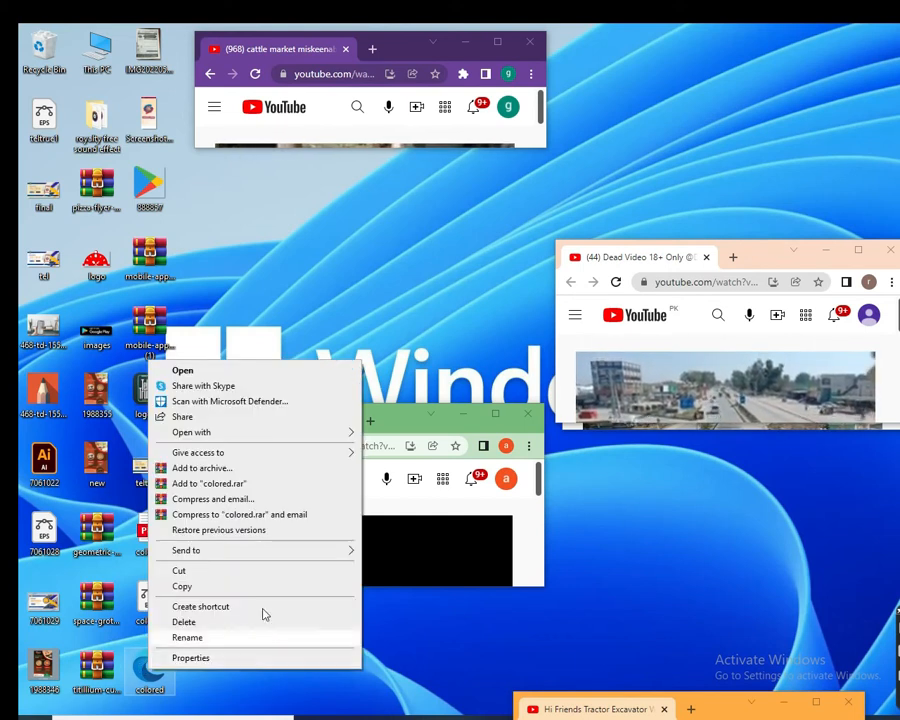
pyautogui.moveTo(237, 434)
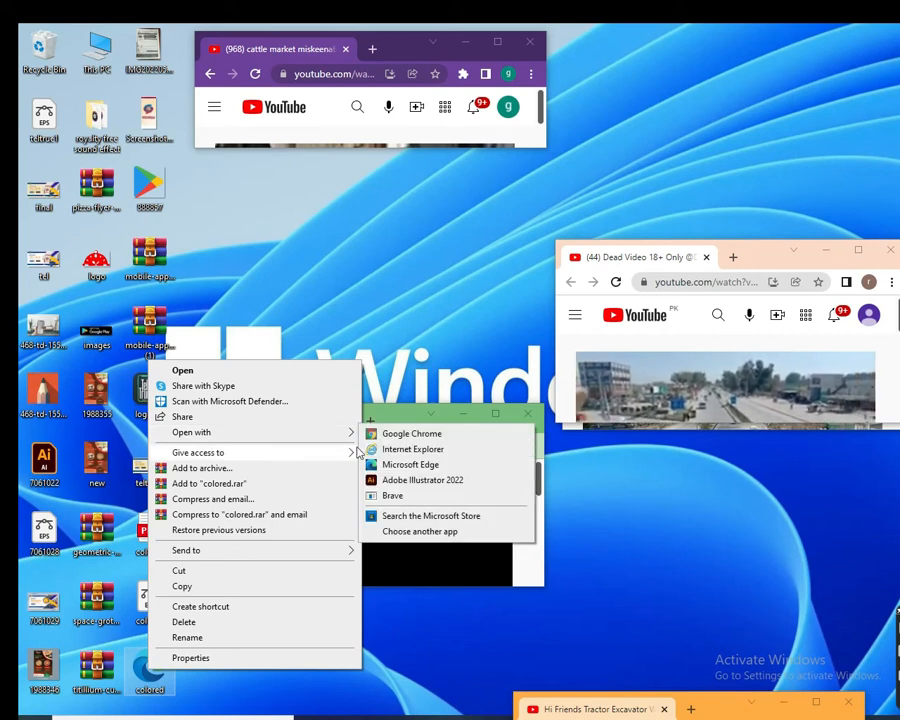
pyautogui.click(427, 465)
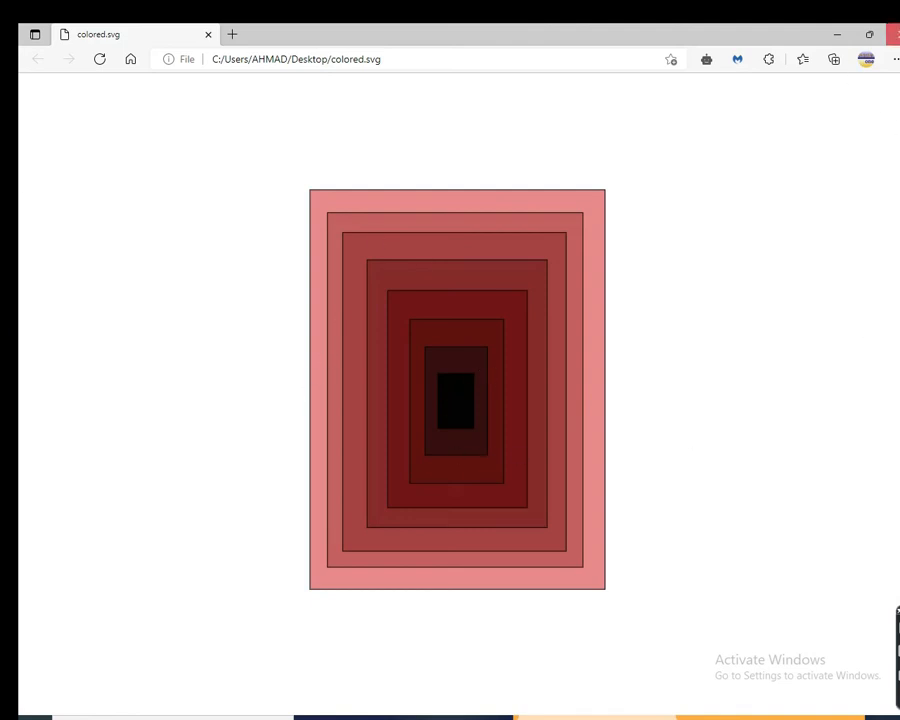
pyautogui.click(893, 34)
# - Spread the green, peach and orange browser windows apart on the desktop and reduce the height of the blue one
pyautogui.moveTo(408, 424); pyautogui.dragTo(385, 266)
pyautogui.moveTo(755, 258); pyautogui.dragTo(757, 67)
pyautogui.moveTo(710, 711); pyautogui.dragTo(604, 483)
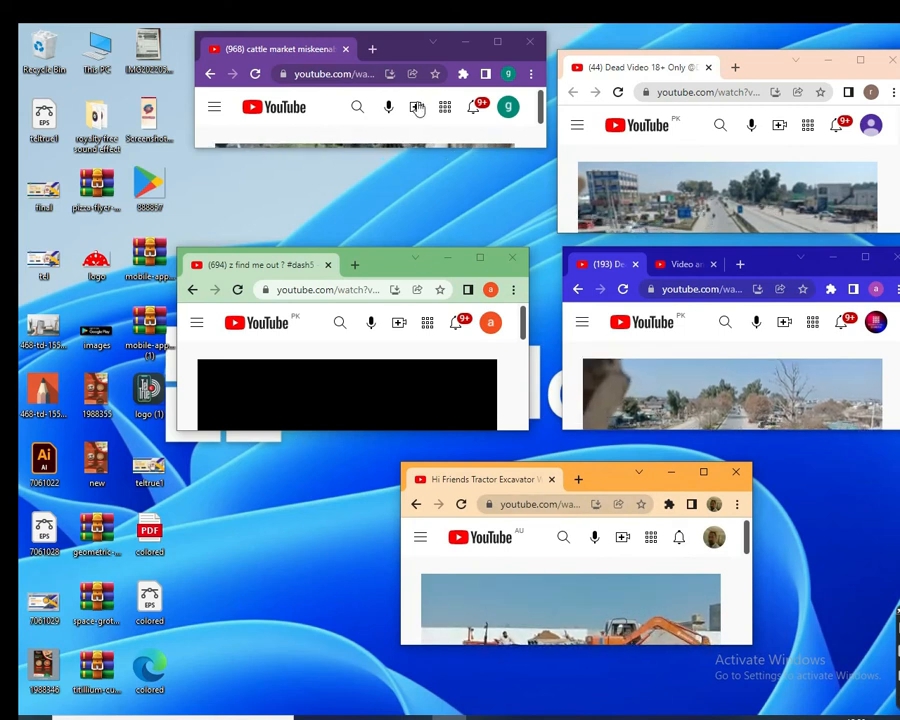
pyautogui.moveTo(811, 433); pyautogui.dragTo(811, 384)
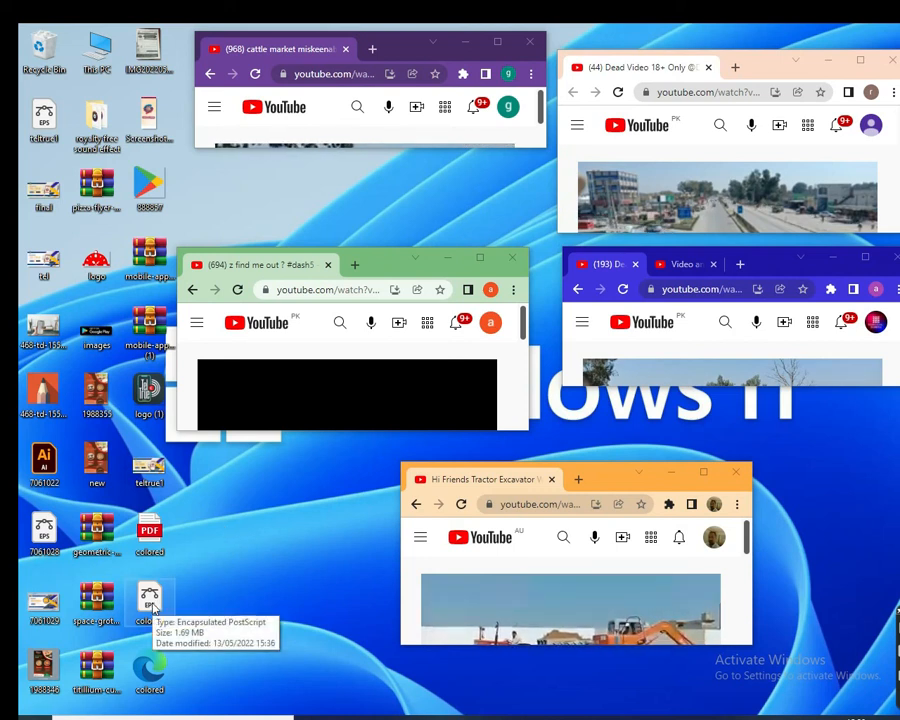
pyautogui.moveTo(380, 716)
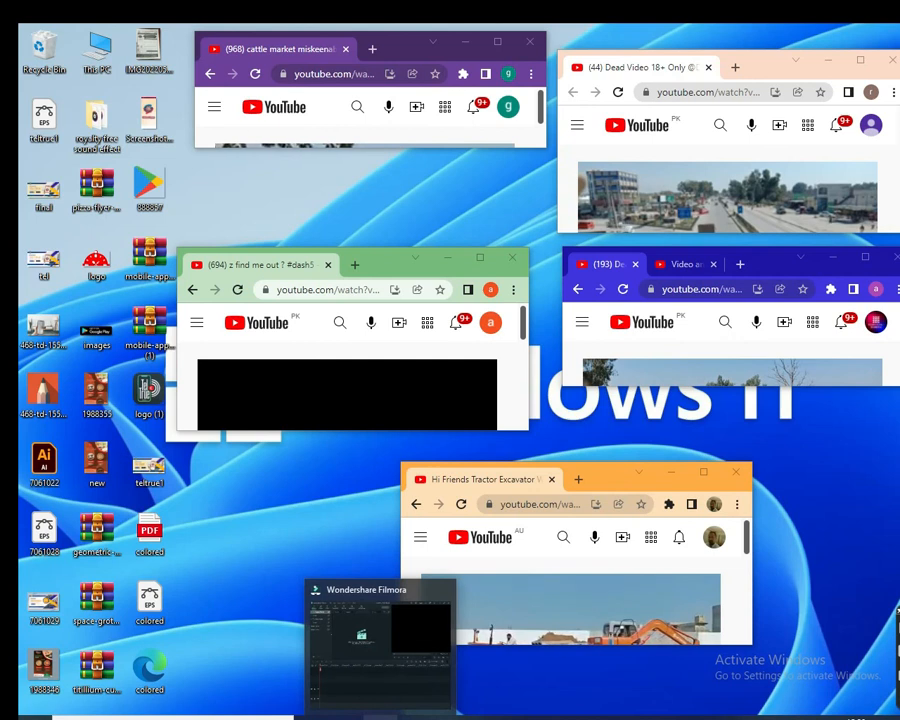